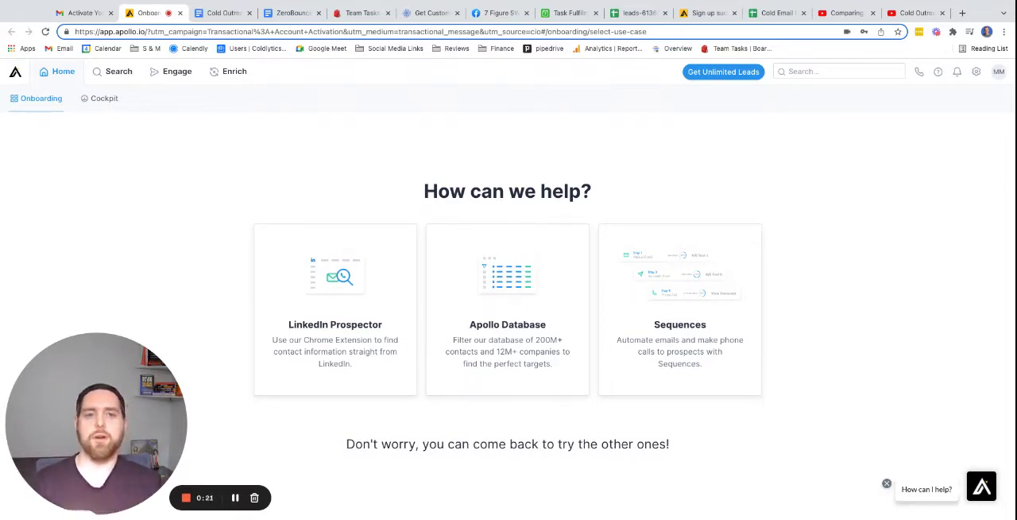
# Examine the DataAxel Genie, Klean Leads Match and Coldlytics sheets of the Cold Email Data Comparison spreadsheet.
pyautogui.click(776, 13)
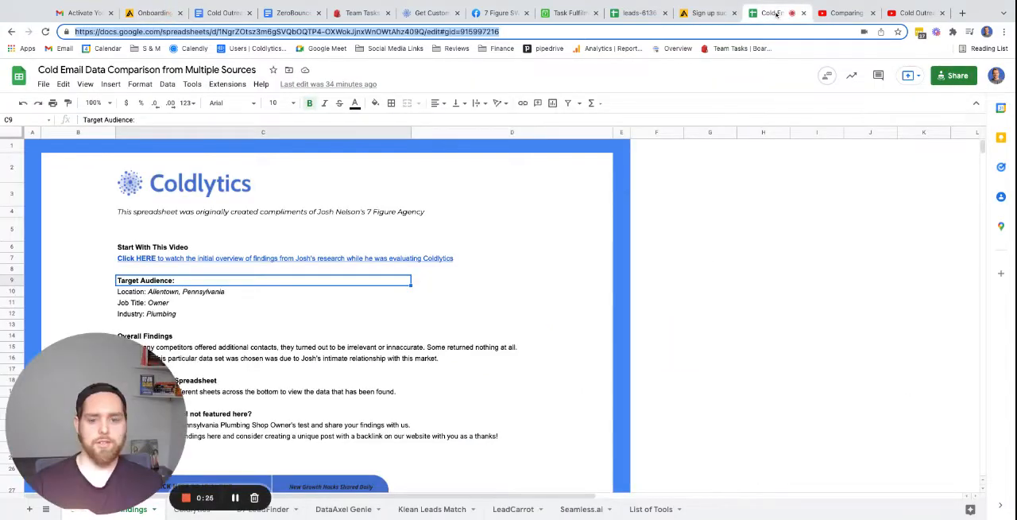
pyautogui.click(355, 509)
pyautogui.click(436, 509)
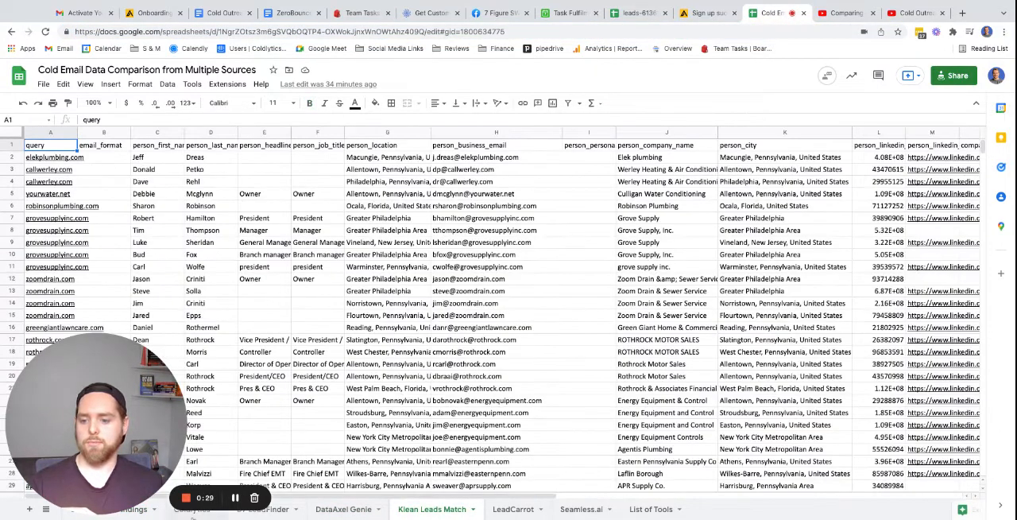
pyautogui.click(194, 510)
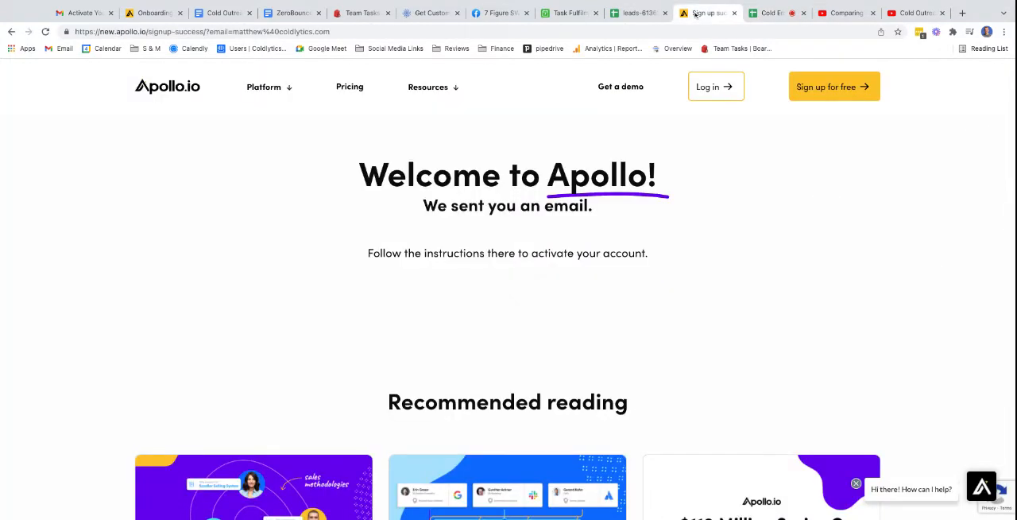
# Switch back to the Apollo onboarding page and choose the Apollo Database use case.
pyautogui.click(688, 13)
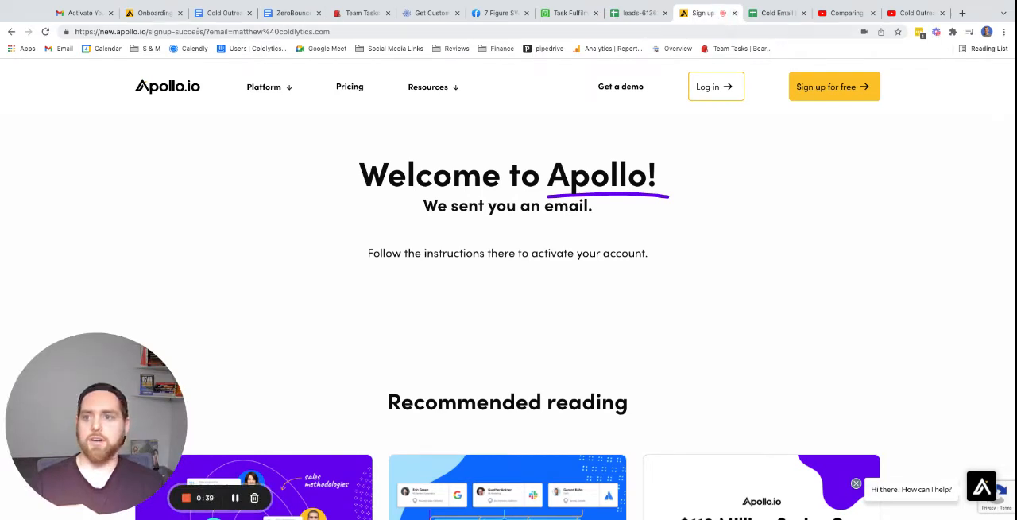
pyautogui.click(162, 15)
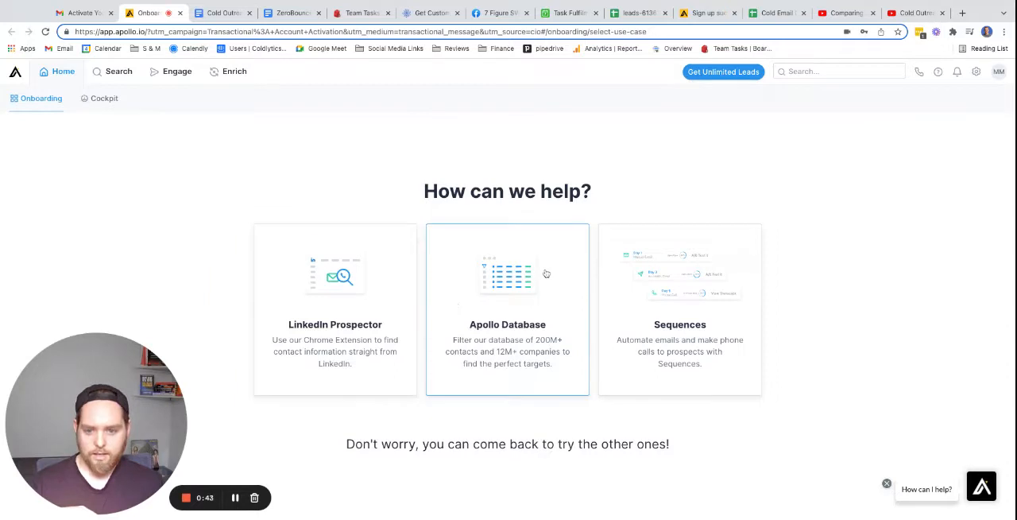
pyautogui.scroll(-1, 483, 356)
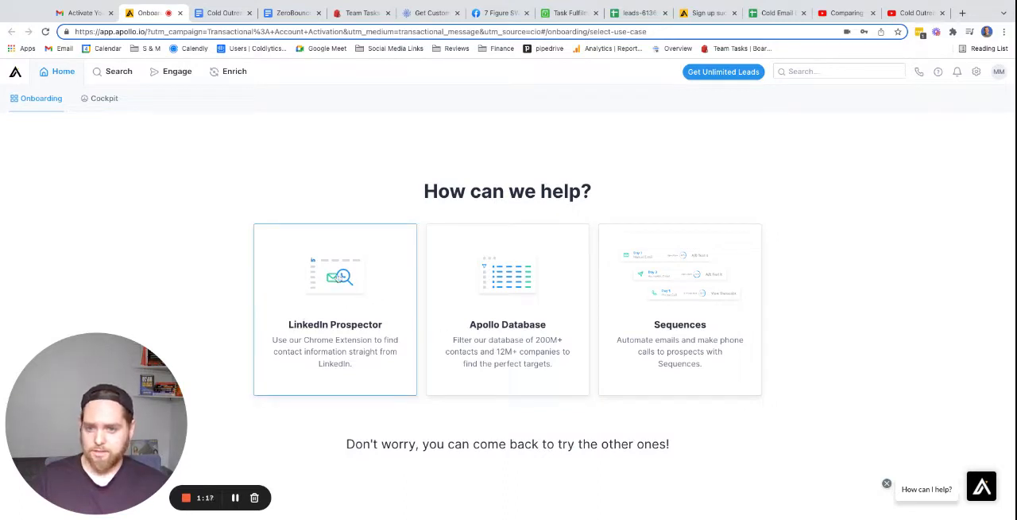
pyautogui.click(544, 294)
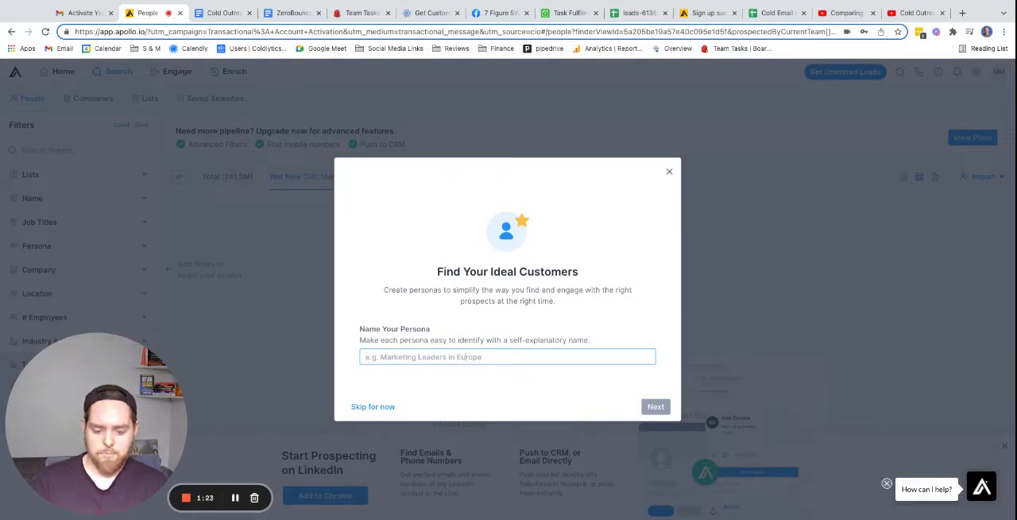
# Name the new persona "Allentown PA Plumbing Owners" and continue to its job settings.
pyautogui.write('Allentown PA')
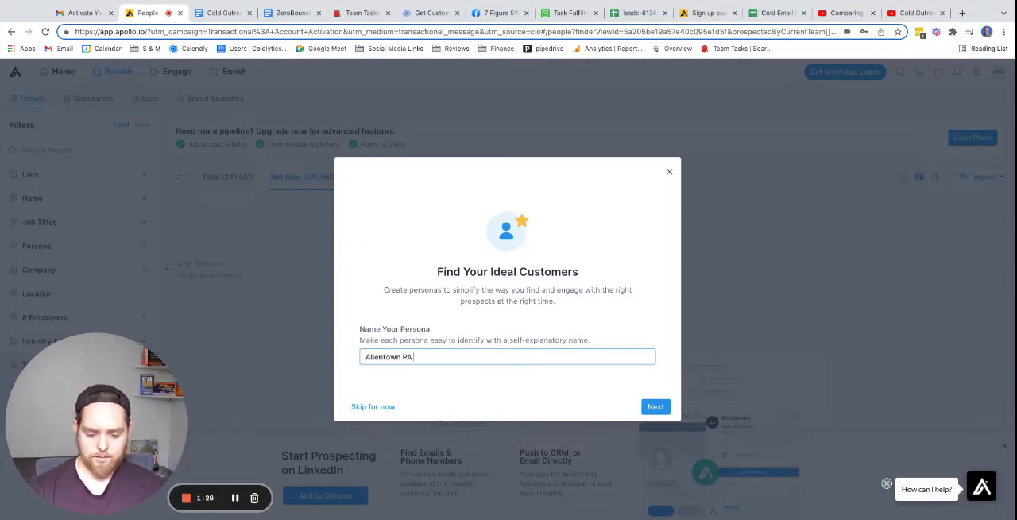
pyautogui.write(' Plumbing Owners')
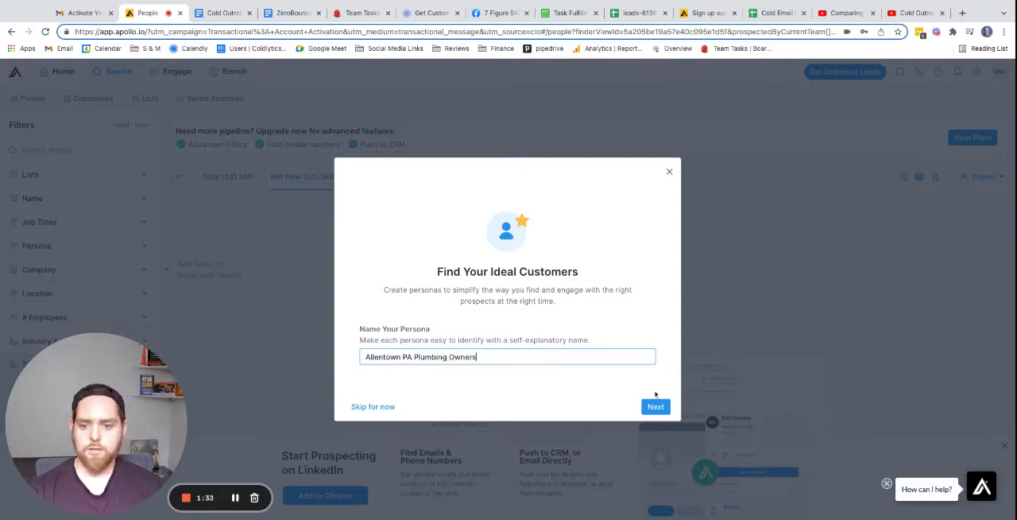
pyautogui.click(655, 406)
# Set the persona's job title to Owner, without a management level, and continue to its location settings.
pyautogui.click(419, 294)
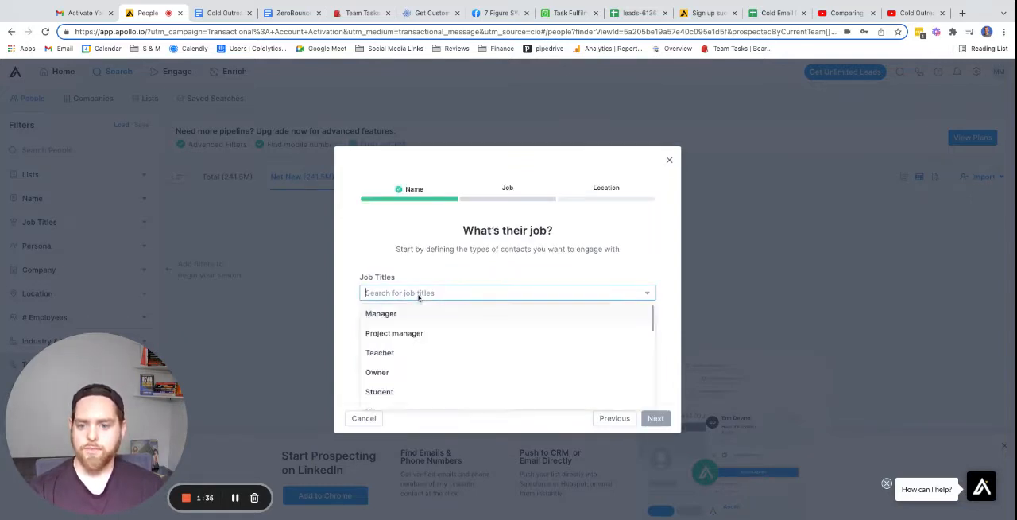
pyautogui.click(419, 372)
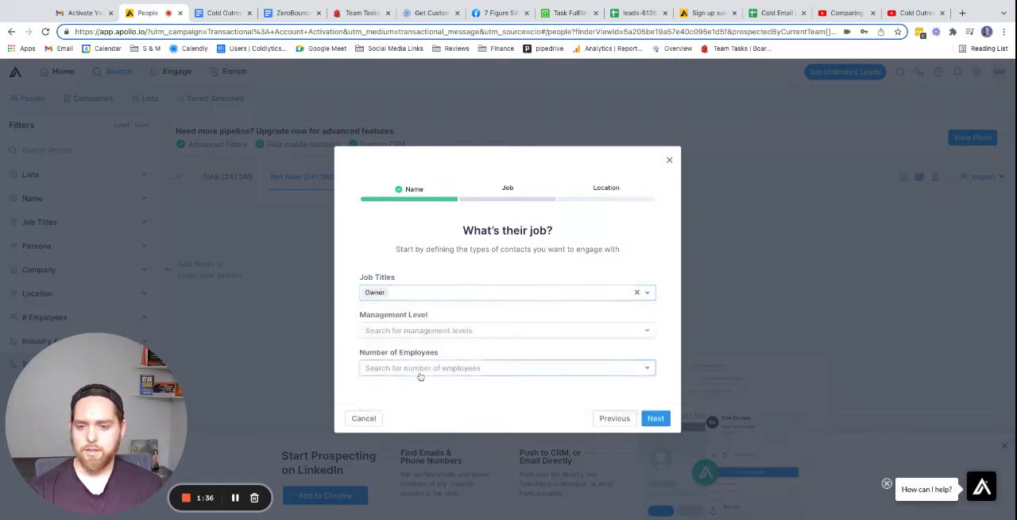
pyautogui.click(416, 332)
pyautogui.click(651, 327)
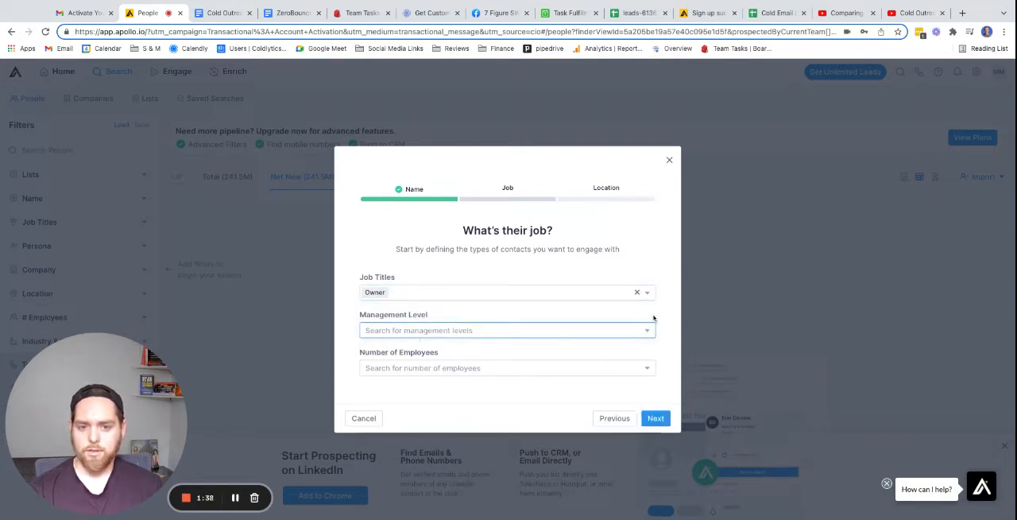
pyautogui.click(656, 418)
pyautogui.click(407, 322)
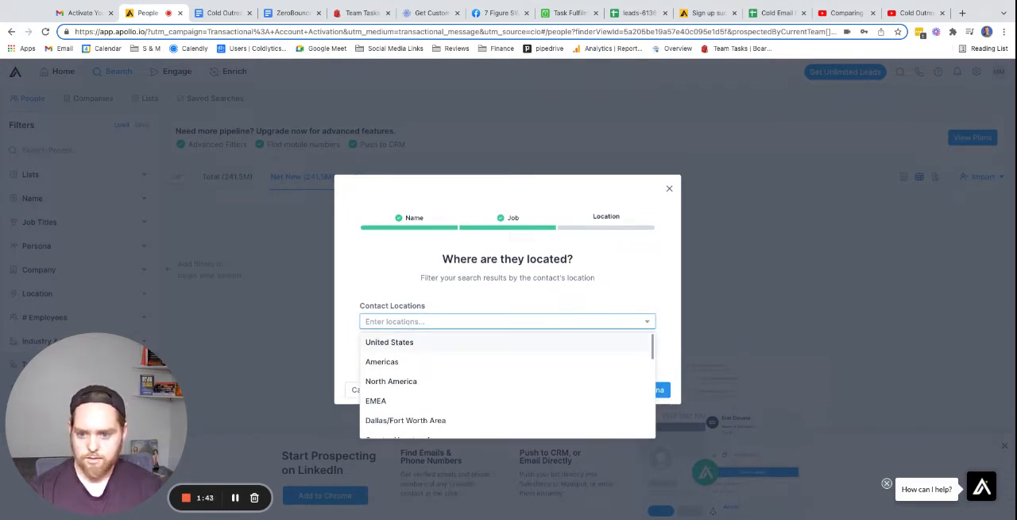
pyautogui.click(416, 347)
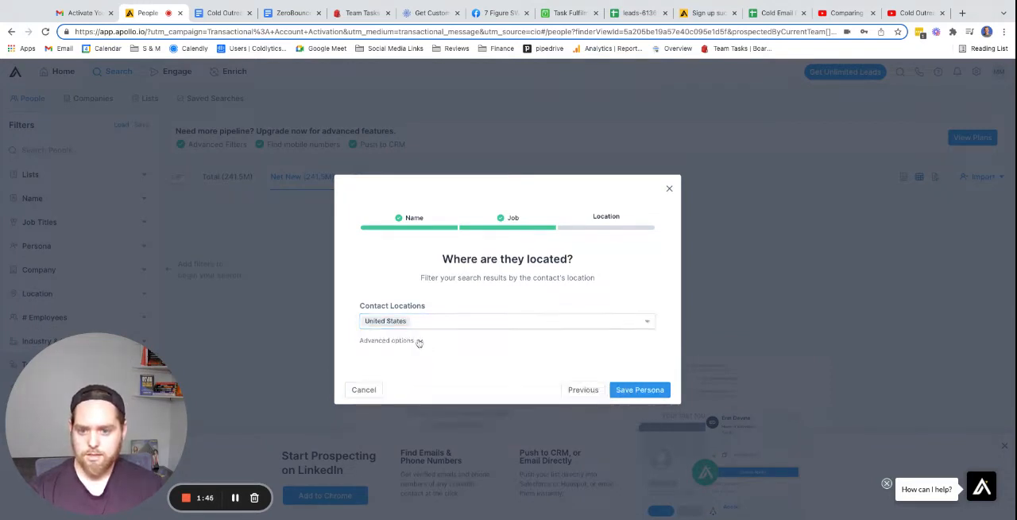
pyautogui.click(418, 342)
pyautogui.click(450, 309)
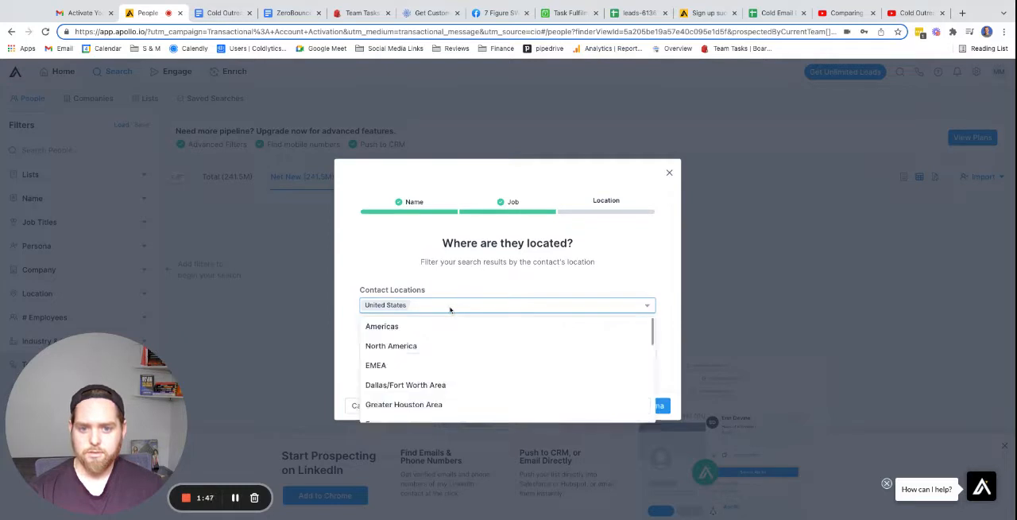
pyautogui.scroll(-6, 427, 352)
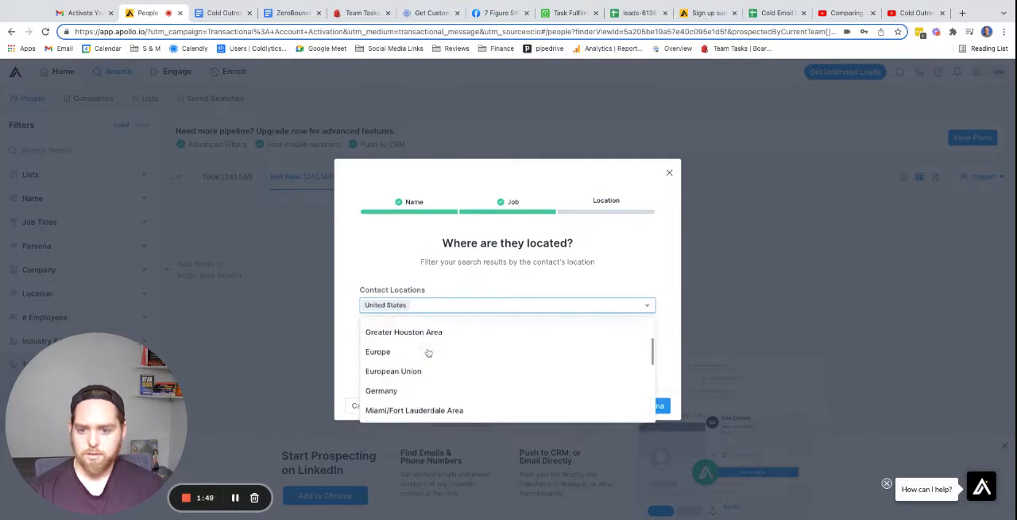
pyautogui.scroll(6, 427, 352)
pyautogui.click(420, 309)
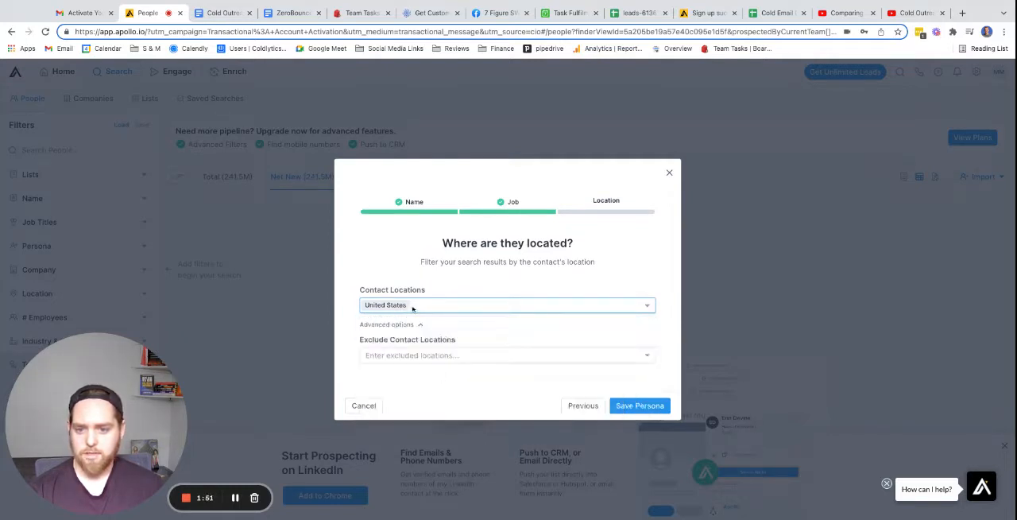
pyautogui.click(416, 308)
pyautogui.click(415, 308)
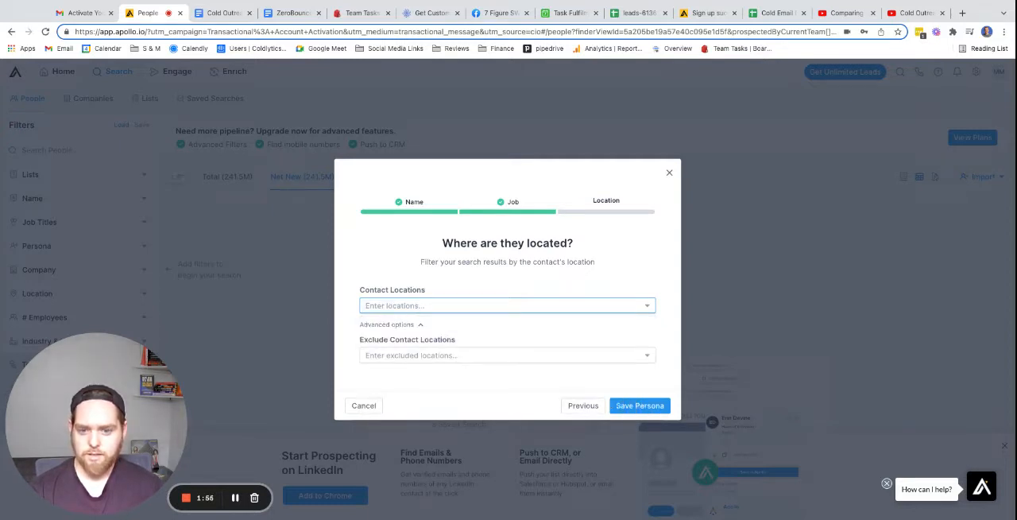
# Set the persona's contact location to United States, then save the persona and apply it to the search filters.
pyautogui.click(512, 308)
pyautogui.click(435, 327)
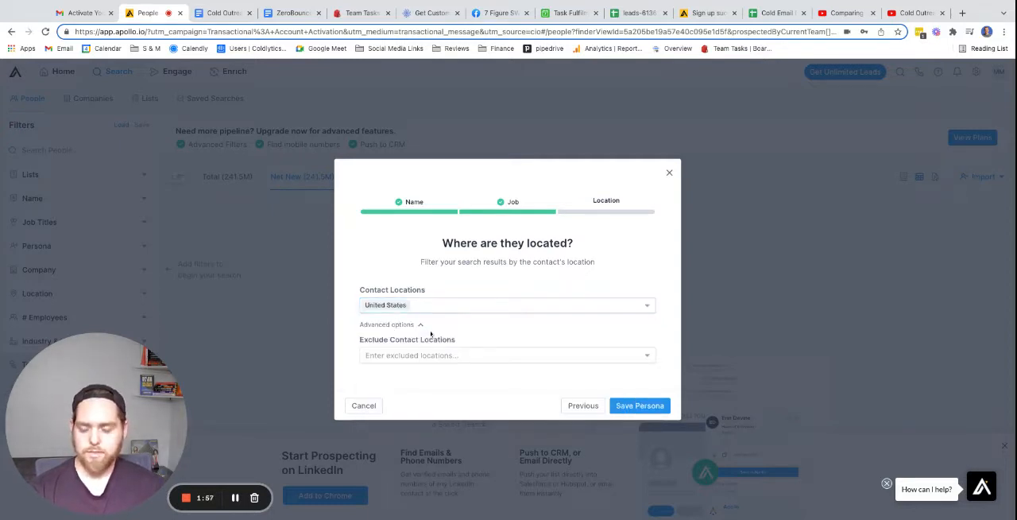
pyautogui.click(641, 402)
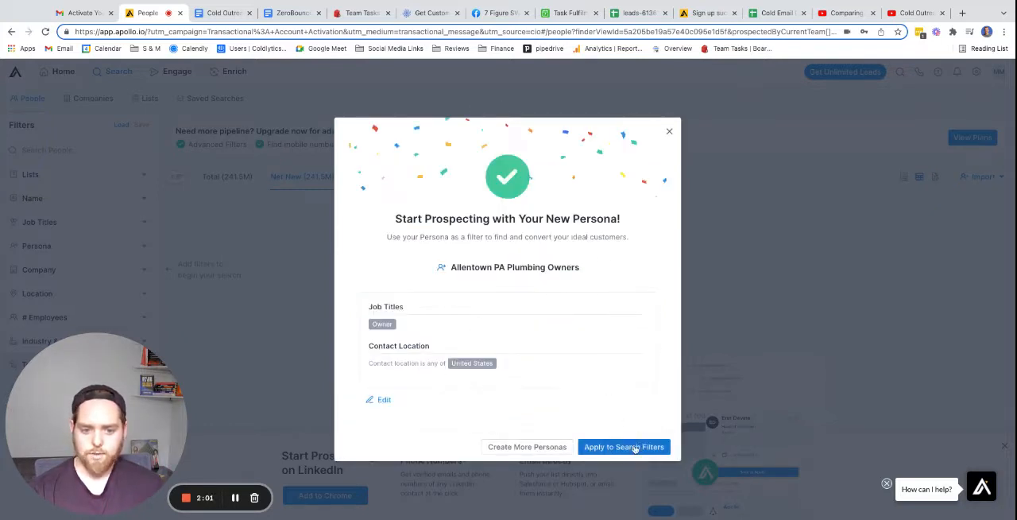
pyautogui.click(635, 448)
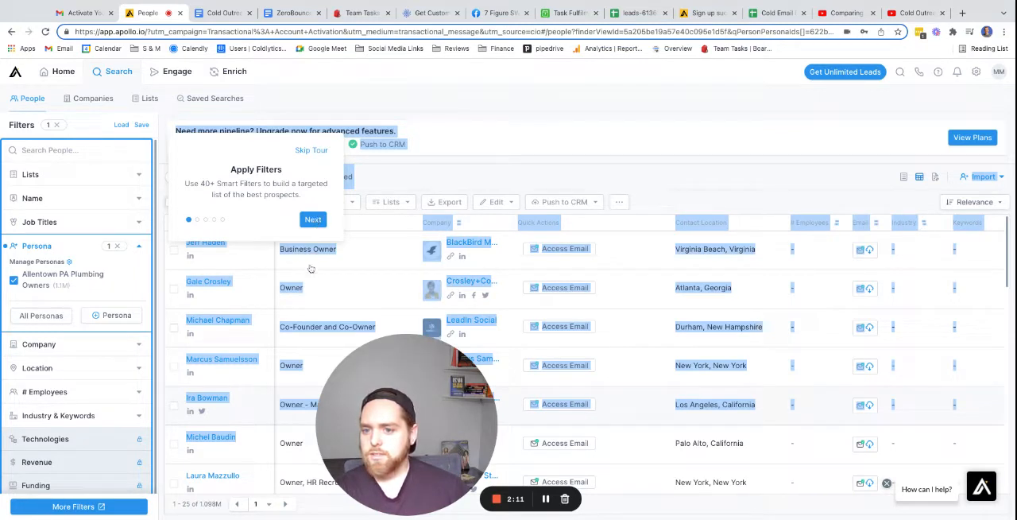
# Skip the guided tour of the people search page.
pyautogui.click(313, 220)
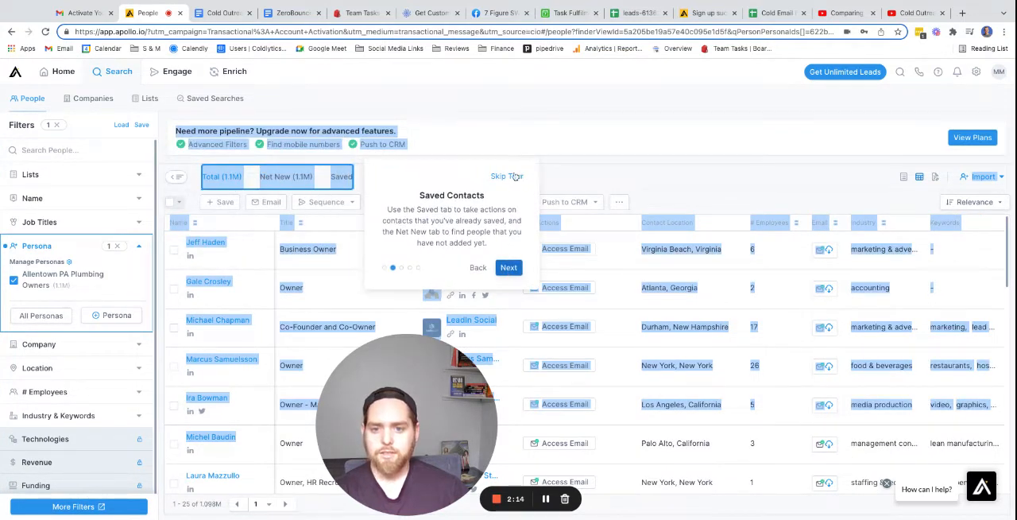
pyautogui.click(513, 180)
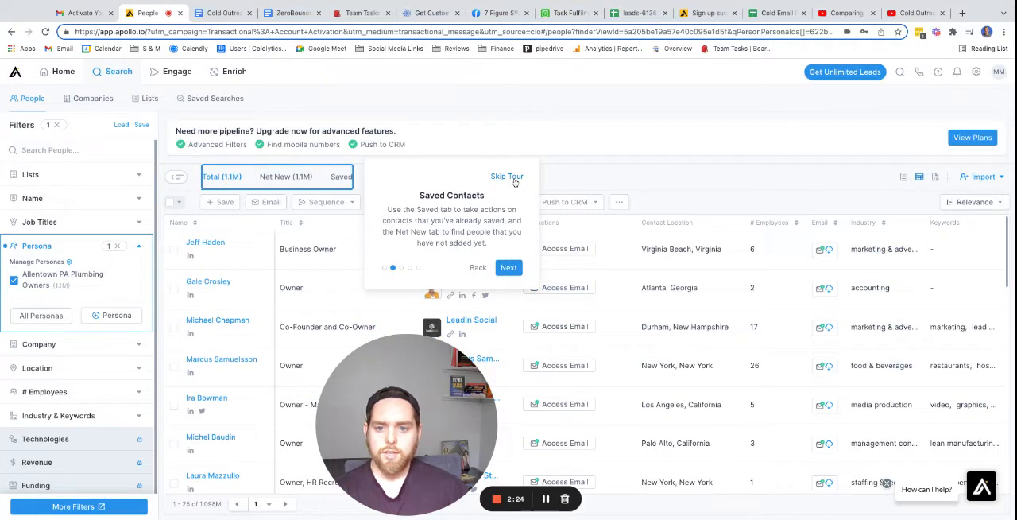
pyautogui.click(514, 181)
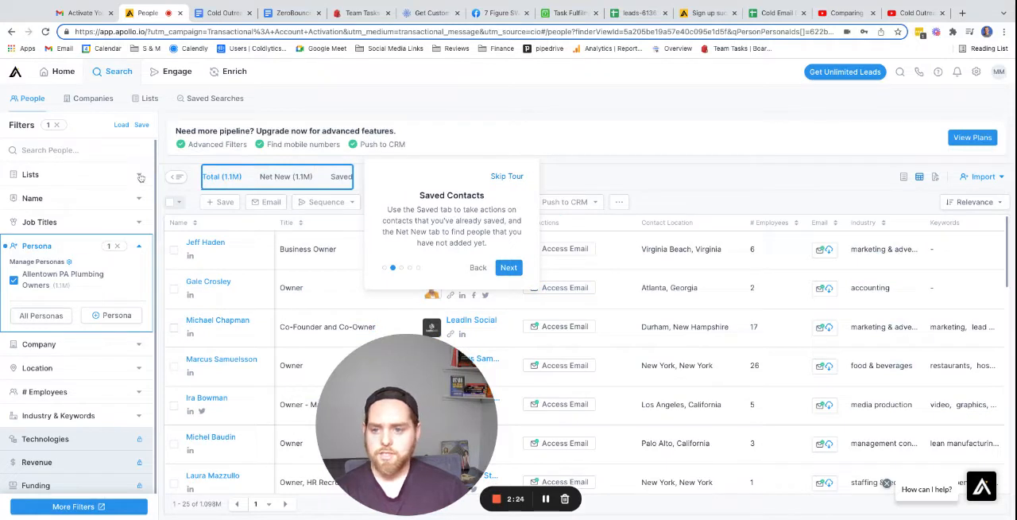
# Filter the people search by the contact region Allentown, Pennsylvania.
pyautogui.click(59, 368)
pyautogui.click(83, 390)
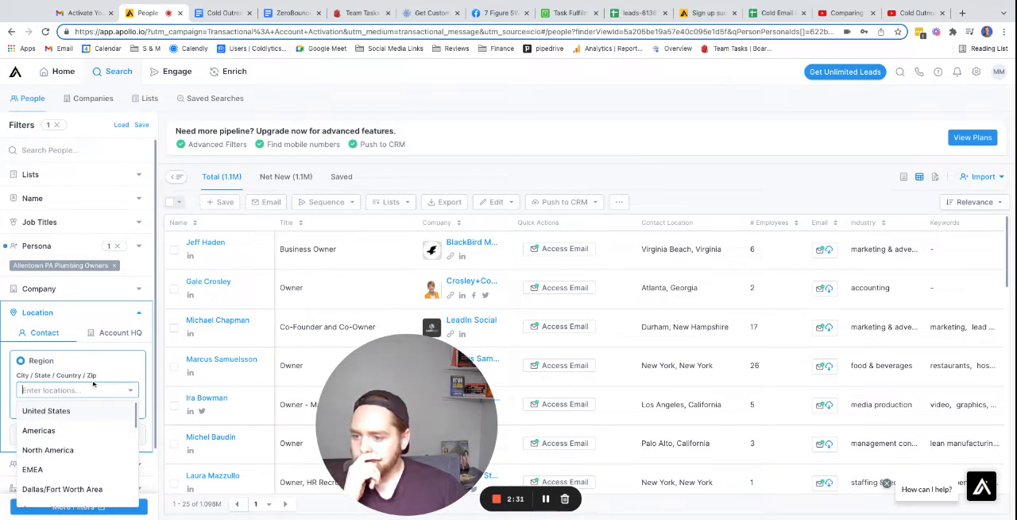
pyautogui.write('allentown')
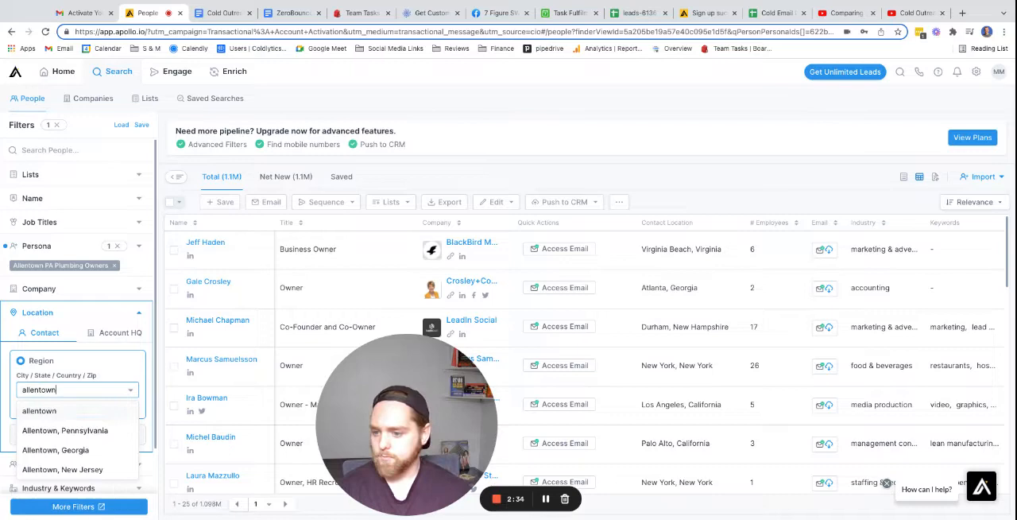
pyautogui.click(77, 430)
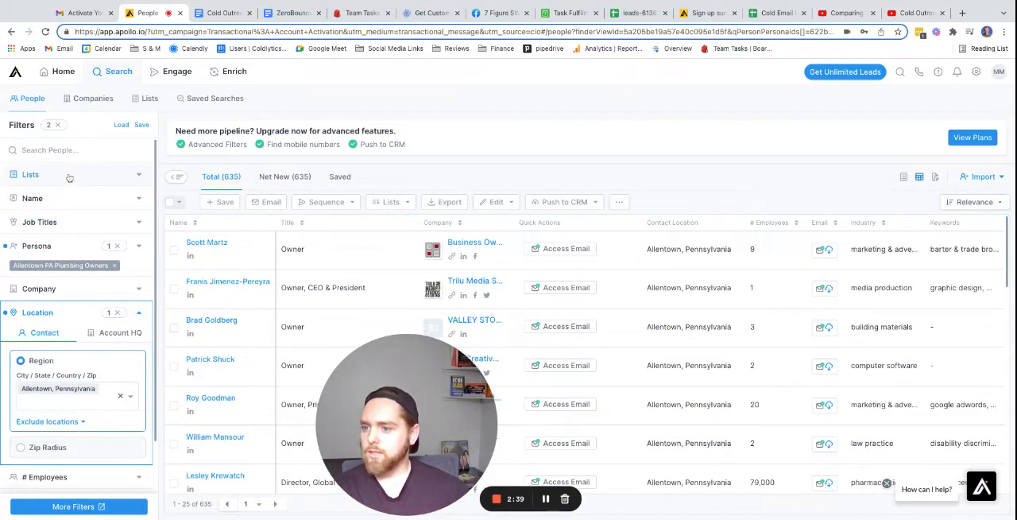
# Try to find "plumbing" in the industry filter and clear the search text again.
pyautogui.scroll(-3, 75, 404)
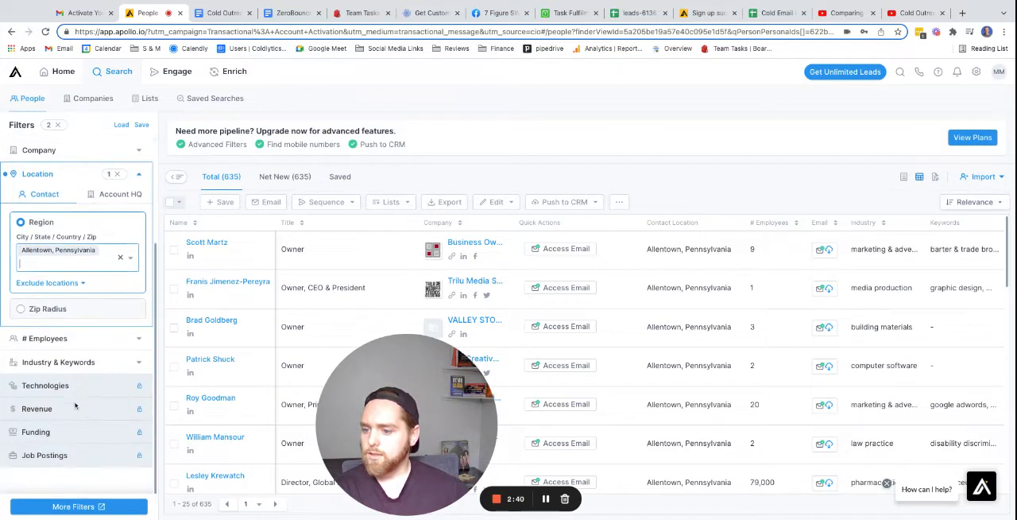
pyautogui.click(68, 363)
pyautogui.click(75, 322)
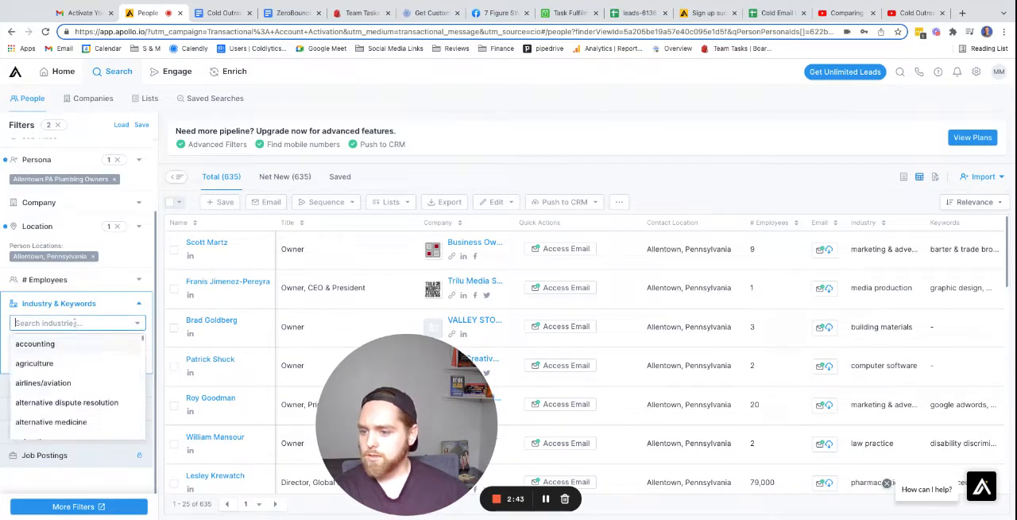
pyautogui.write('plumbing')
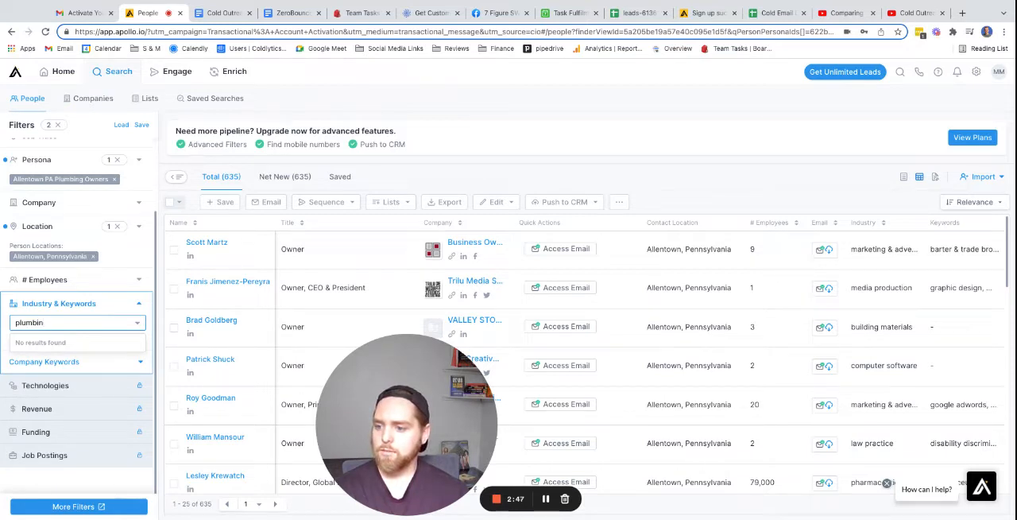
pyautogui.press('BackSpace')
pyautogui.press('BackSpace')
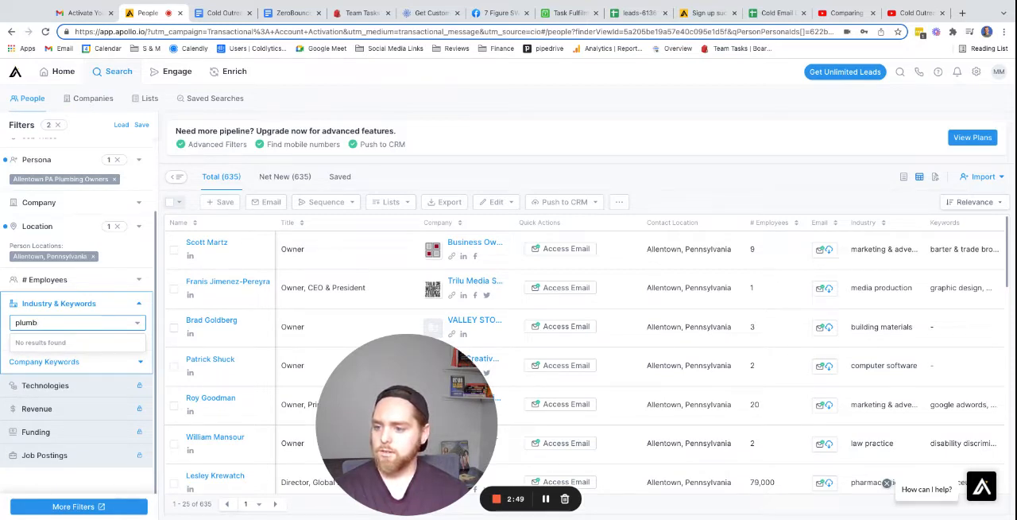
pyautogui.press('BackSpace')
pyautogui.press('BackSpace')
pyautogui.press('BackSpace')
pyautogui.press('BackSpace')
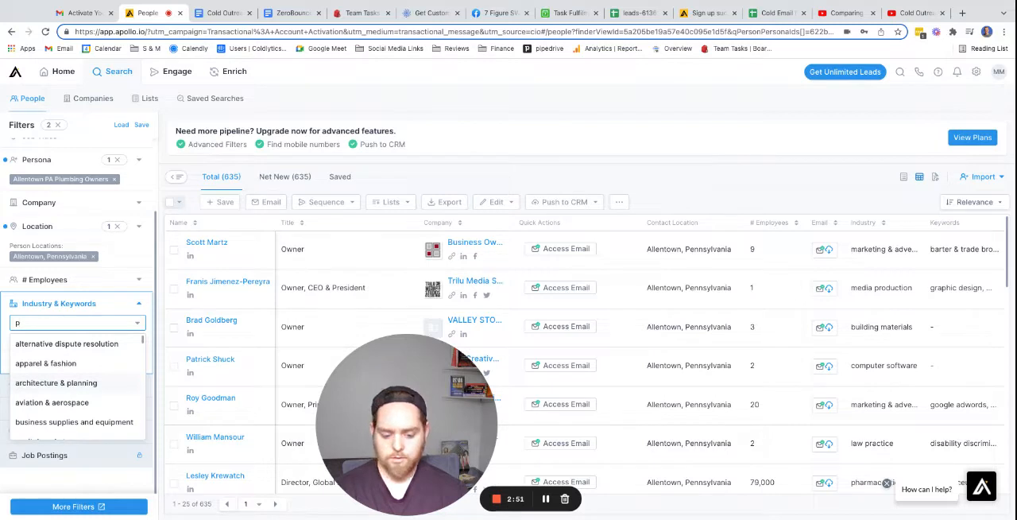
pyautogui.write('lumb')
pyautogui.press('BackSpace')
pyautogui.press('BackSpace')
pyautogui.press('BackSpace')
pyautogui.press('BackSpace')
pyautogui.press('BackSpace')
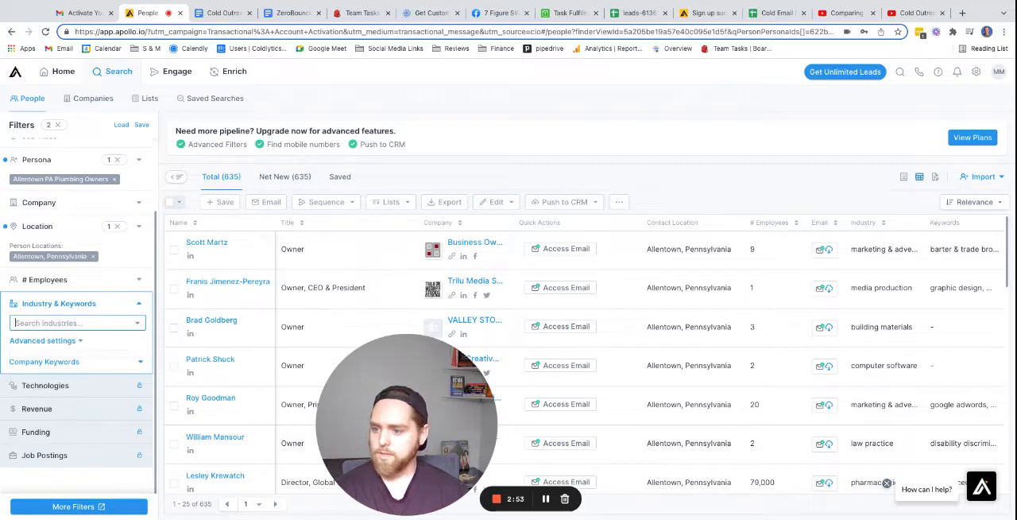
# Include the company keyword "plumbing" in the people search and expand the advanced industry settings.
pyautogui.click(72, 362)
pyautogui.click(80, 400)
pyautogui.write('plumbing')
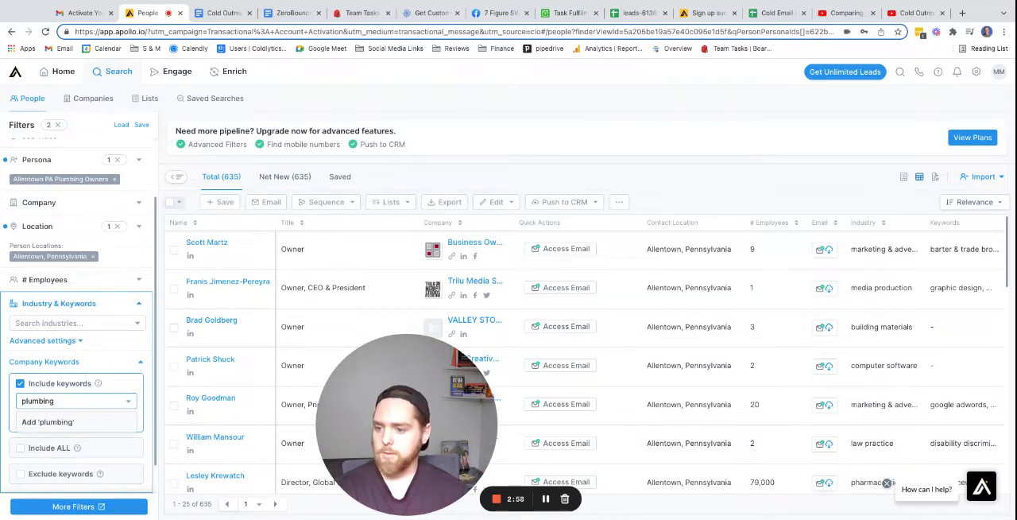
pyautogui.press('Return')
pyautogui.click(57, 341)
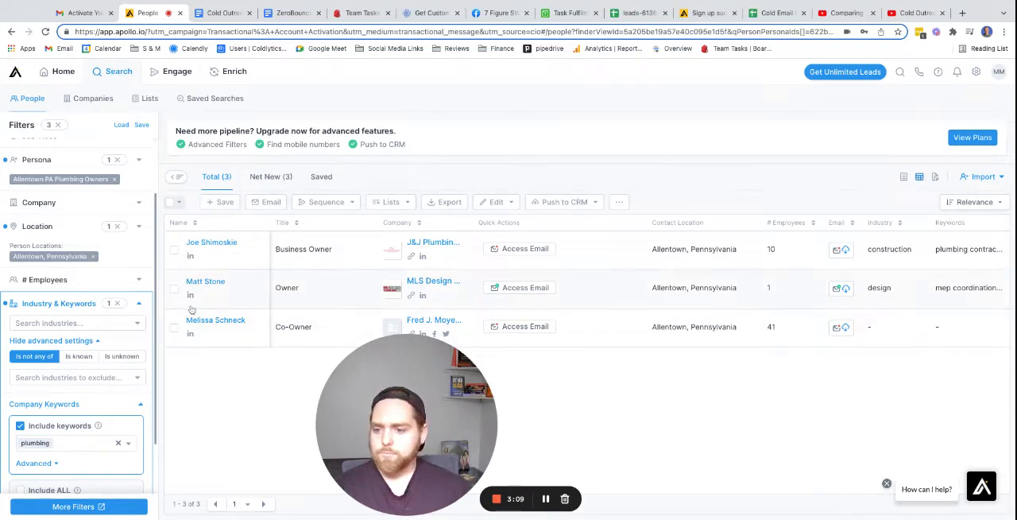
# Add "plumber" and "hvac" to the included company keywords of the people search.
pyautogui.click(71, 447)
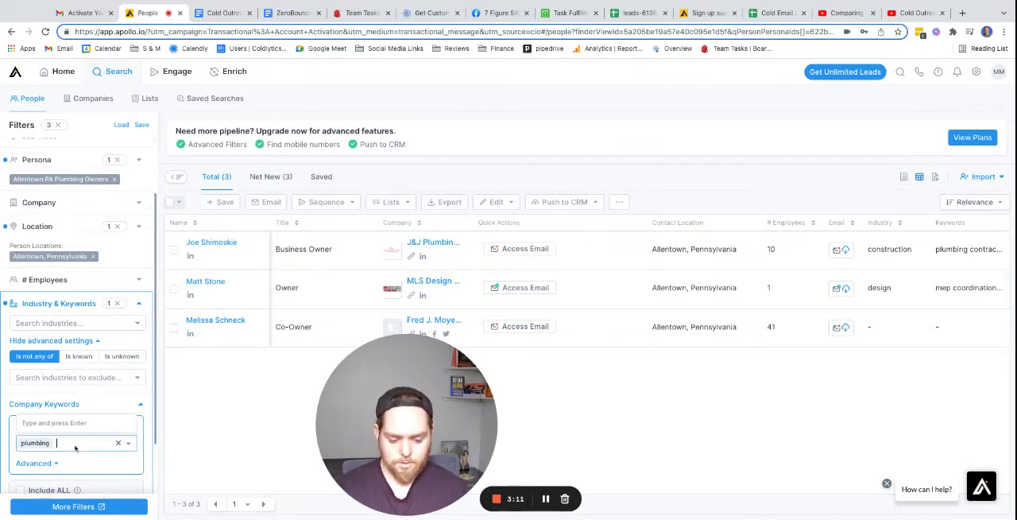
pyautogui.write('plumber')
pyautogui.press('Return')
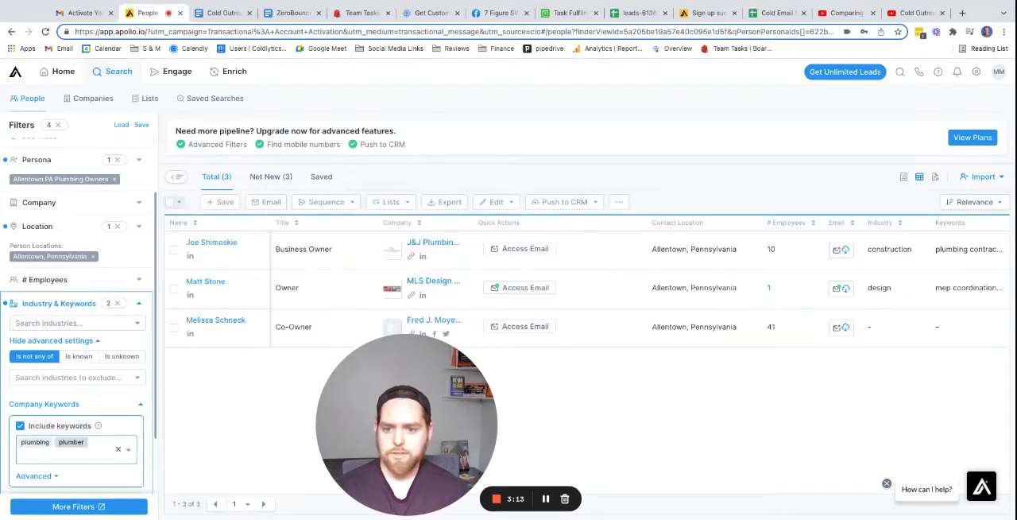
pyautogui.write('hvac')
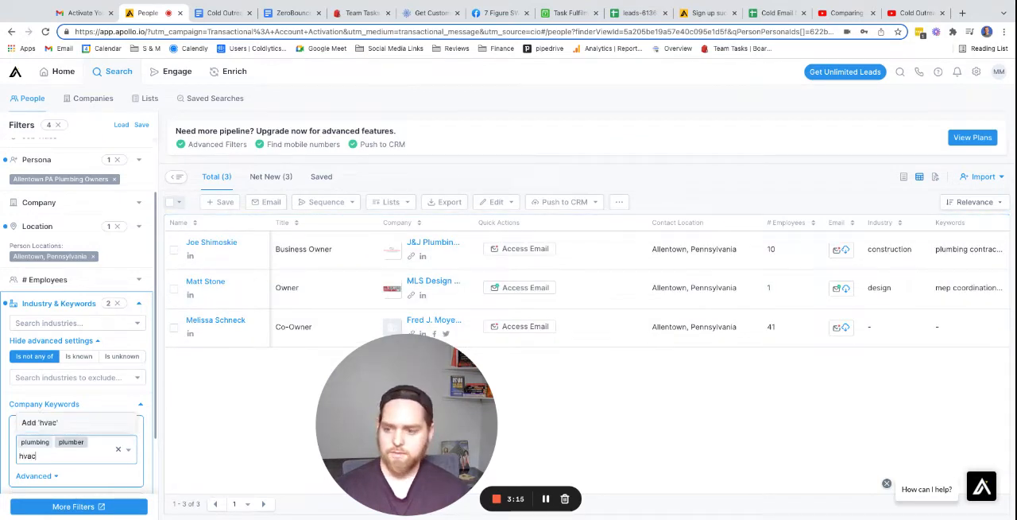
pyautogui.press('Return')
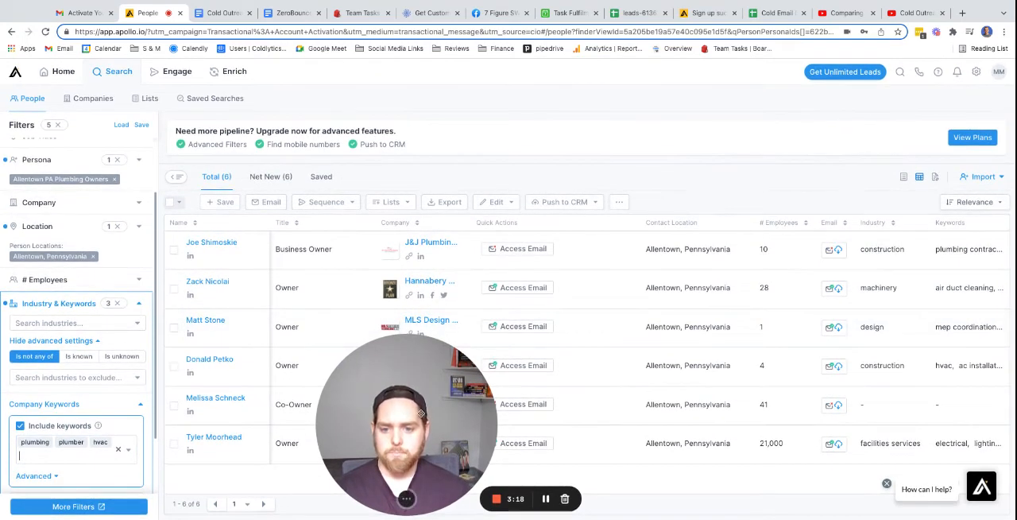
# Add "plumbing and heating" to the included company keywords of the people search.
pyautogui.moveTo(451, 404); pyautogui.dragTo(139, 281)
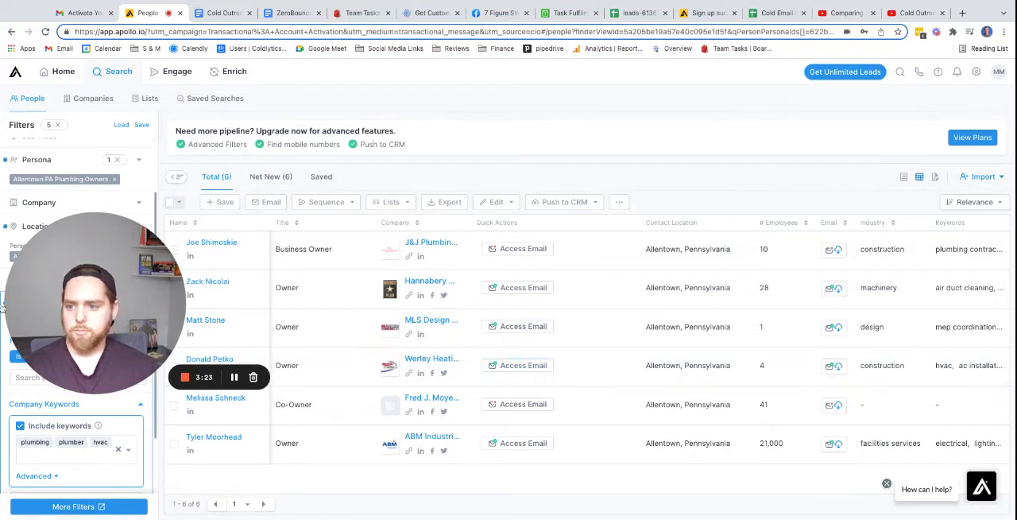
pyautogui.moveTo(120, 341); pyautogui.dragTo(118, 291)
pyautogui.click(83, 457)
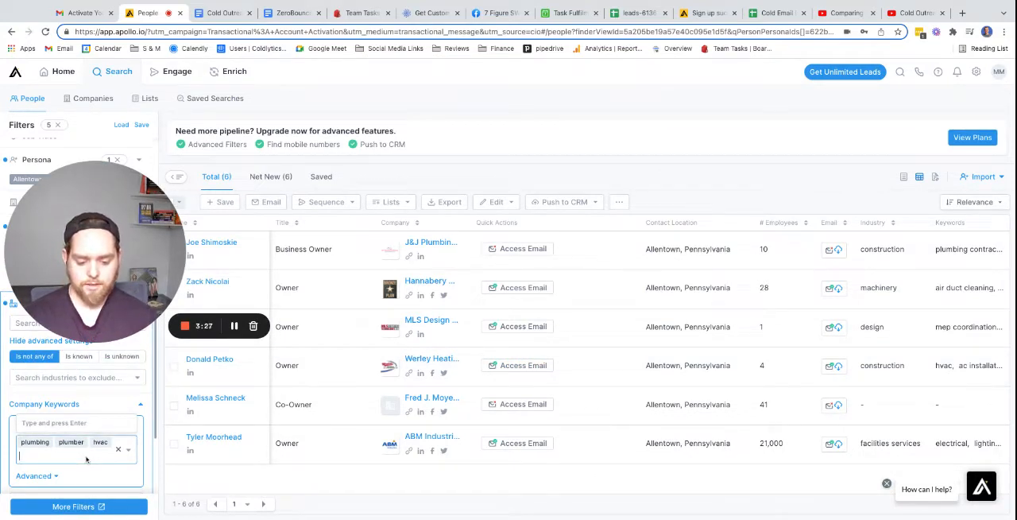
pyautogui.write('plum')
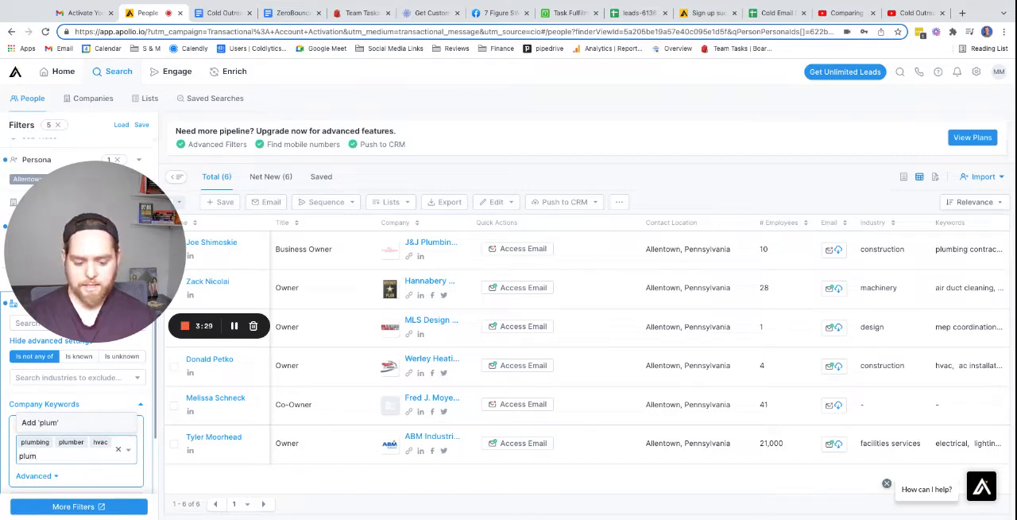
pyautogui.write('bing and heating')
pyautogui.press('Return')
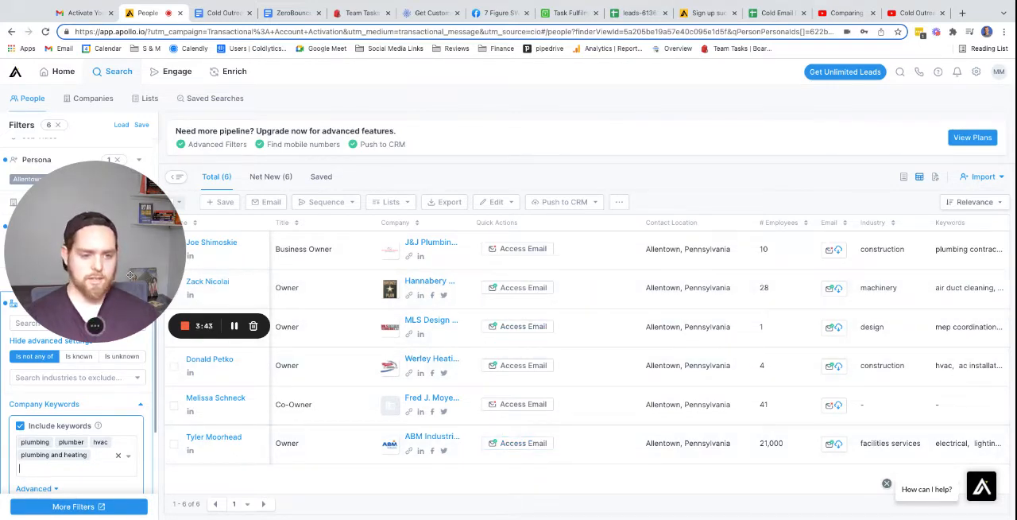
pyautogui.moveTo(130, 275); pyautogui.dragTo(130, 438)
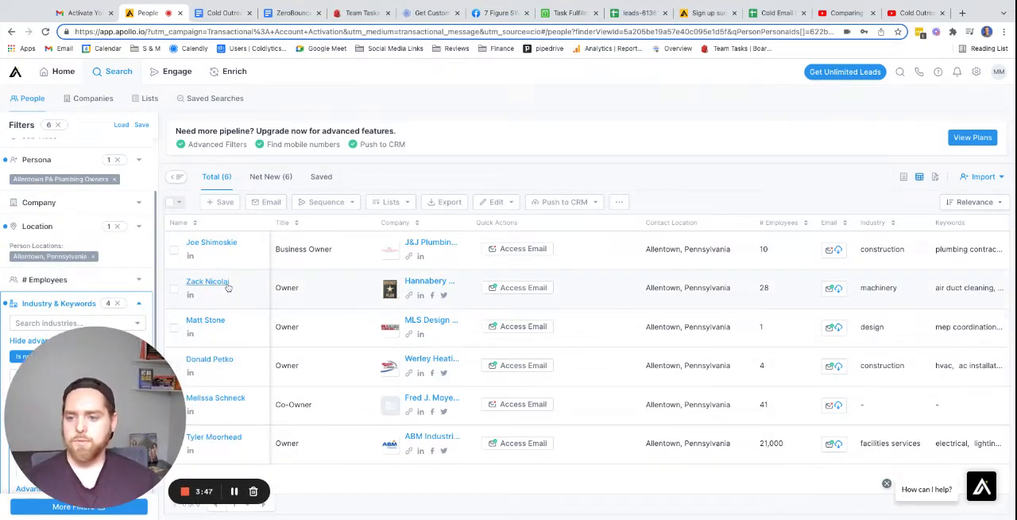
# Copy the first listed contact's name, search for it in the Coldlytics sheet of the email data comparison spreadsheet, and clear the search text.
pyautogui.scroll(-1, 288, 334)
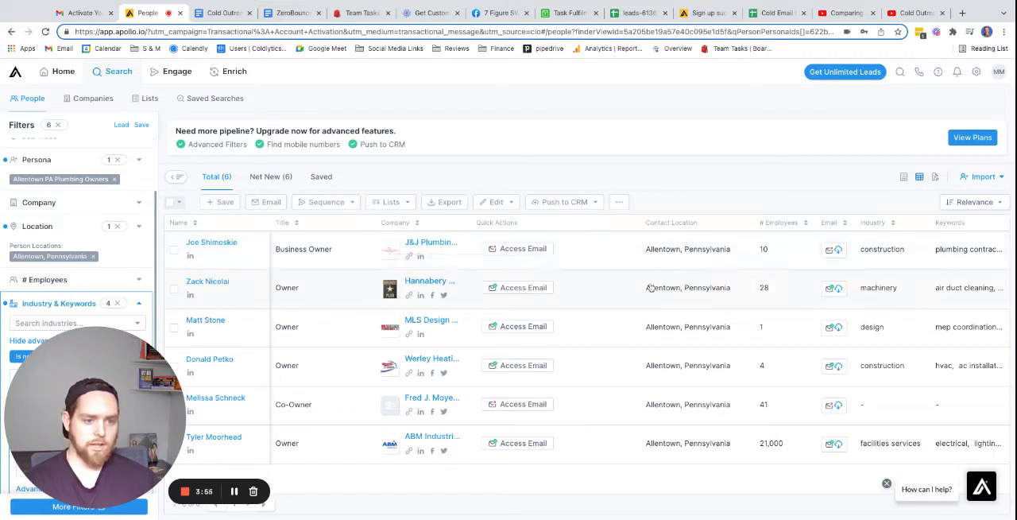
pyautogui.tripleClick(221, 243)
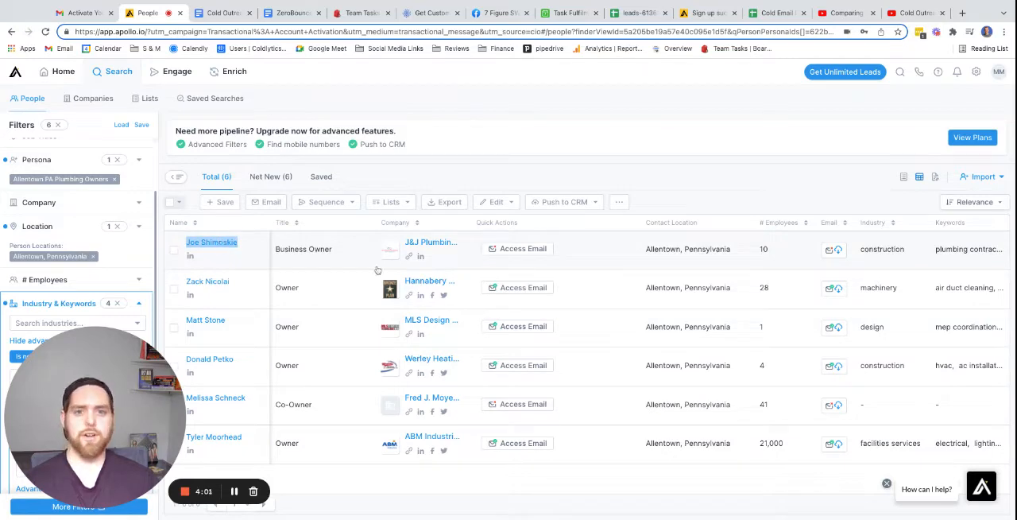
pyautogui.click(775, 13)
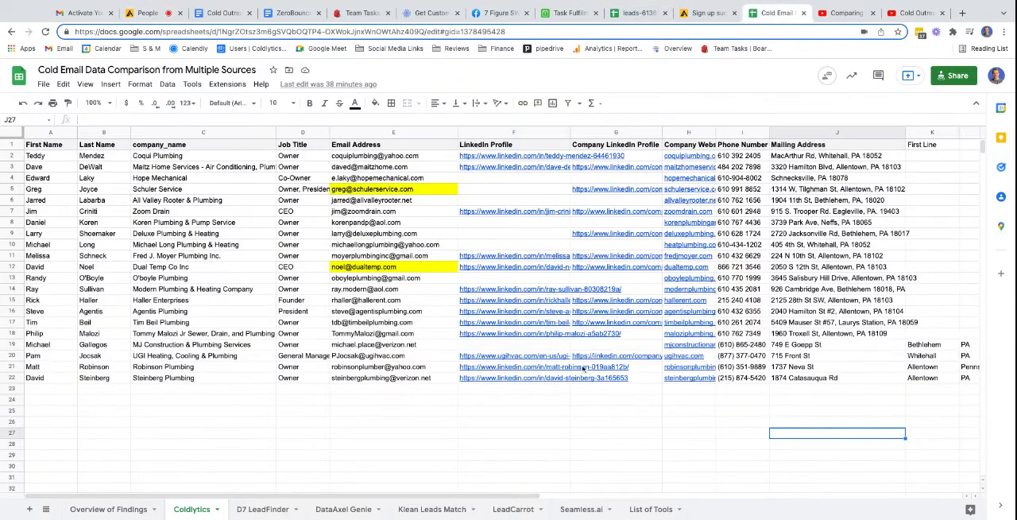
pyautogui.hotkey('ctrl', 'f')
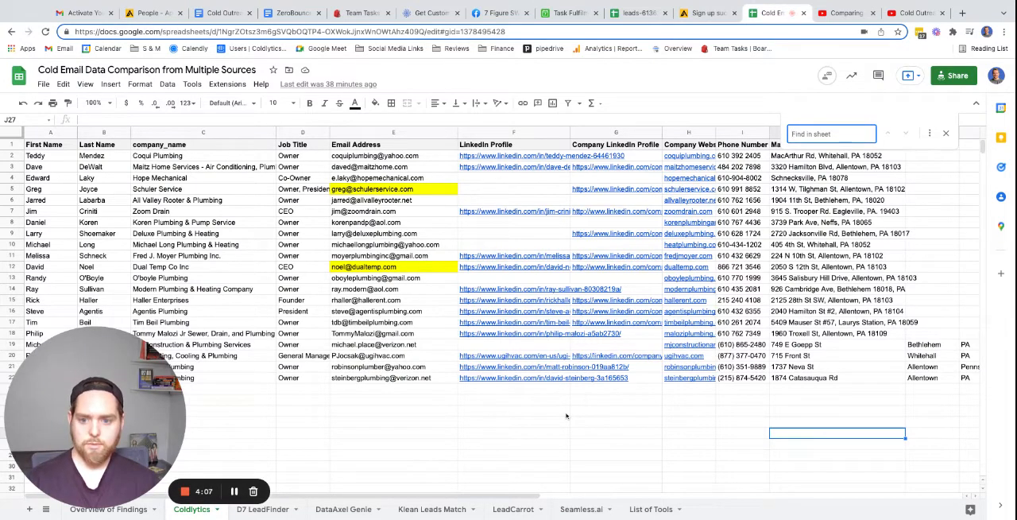
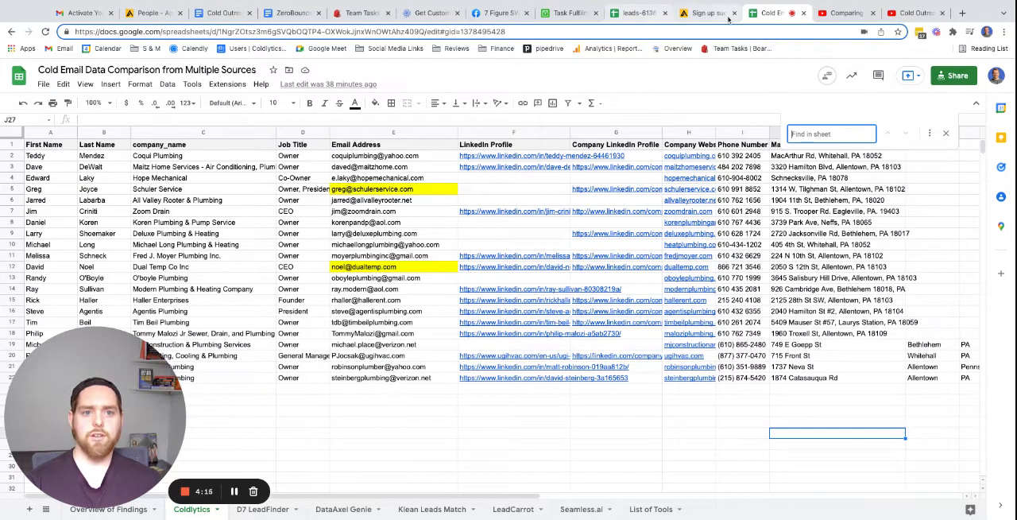
# Place the Apollo people tab beside the comparison spreadsheet and search the Coldlytics sheet for the second listed contact's full name.
pyautogui.moveTo(163, 14); pyautogui.dragTo(720, 13)
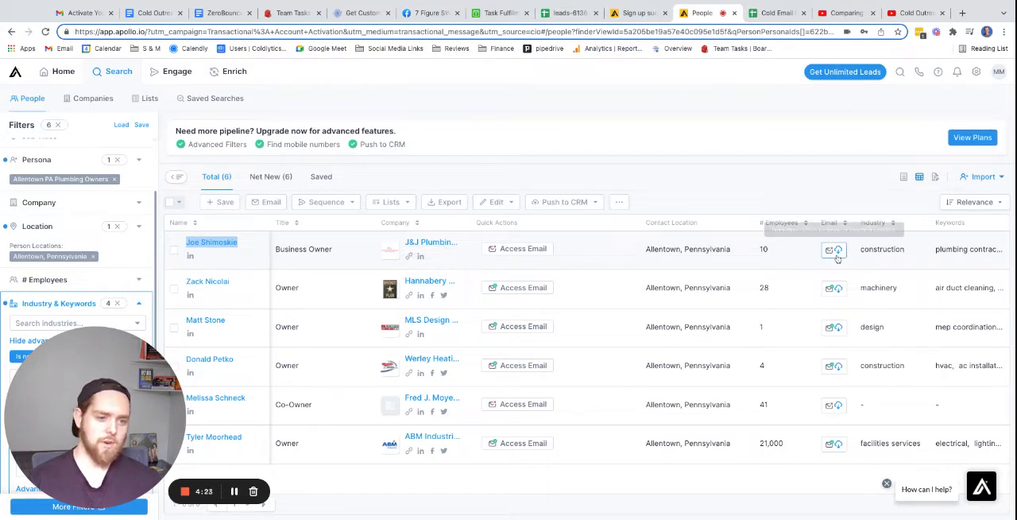
pyautogui.tripleClick(213, 285)
pyautogui.hotkey('ctrl', 'c')
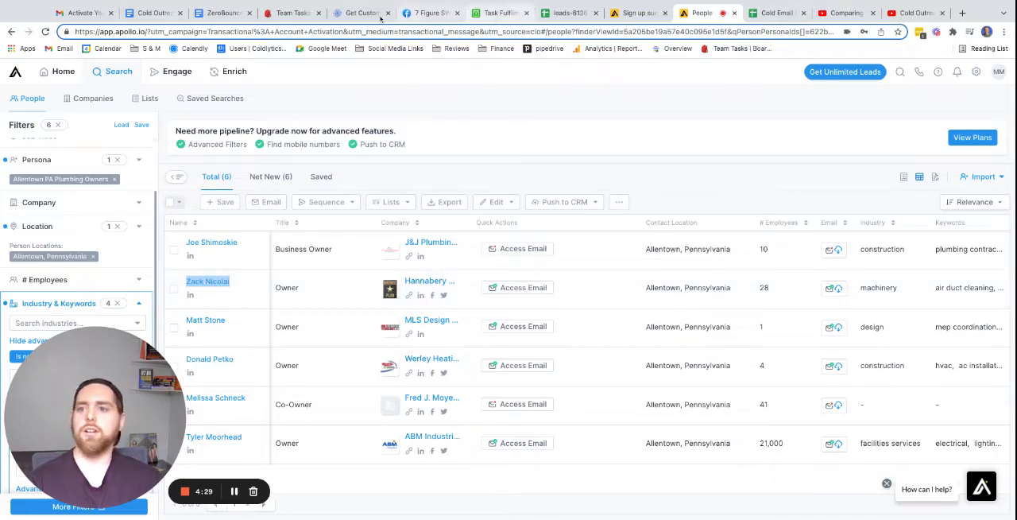
pyautogui.click(775, 13)
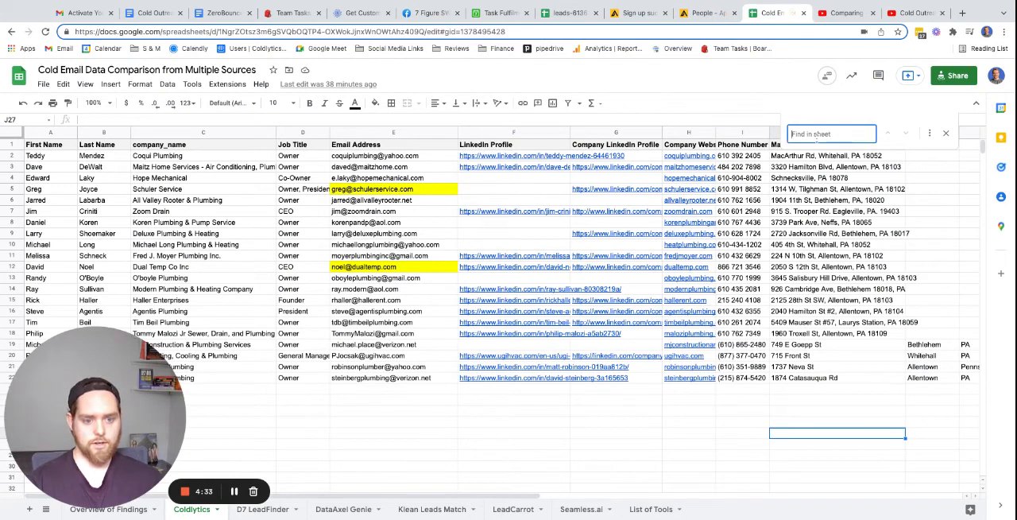
pyautogui.hotkey('ctrl', 'v')
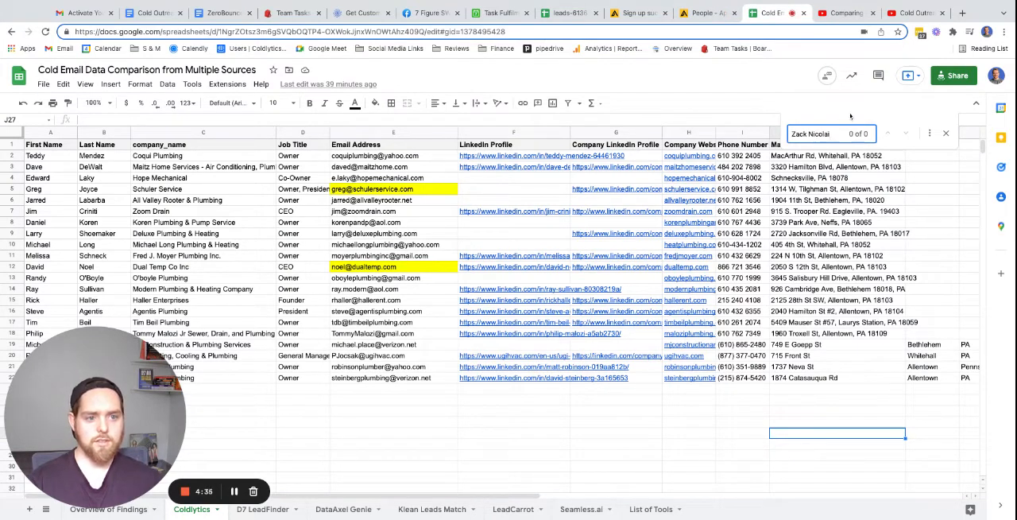
# Shorten the search to the second contact's first name, look for it across all sheets, and close Find and replace.
pyautogui.press('BackSpace')
pyautogui.press('BackSpace')
pyautogui.press('BackSpace')
pyautogui.press('BackSpace')
pyautogui.press('BackSpace')
pyautogui.press('BackSpace')
pyautogui.press('BackSpace')
pyautogui.press('BackSpace')
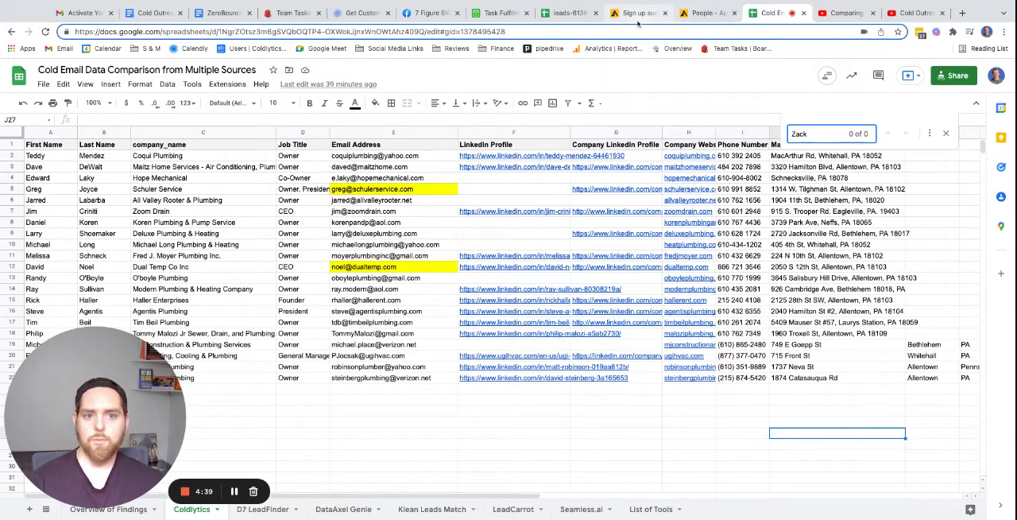
pyautogui.click(930, 133)
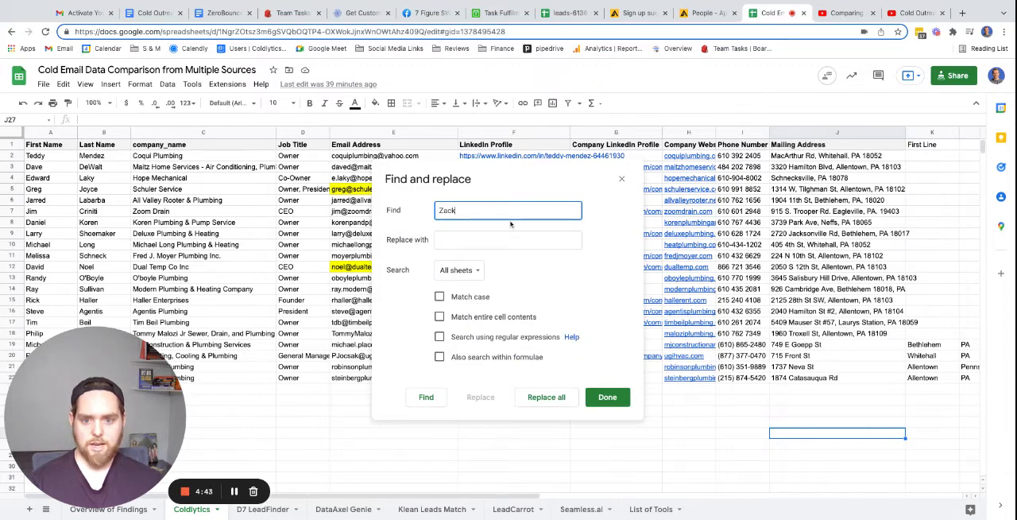
pyautogui.press('Return')
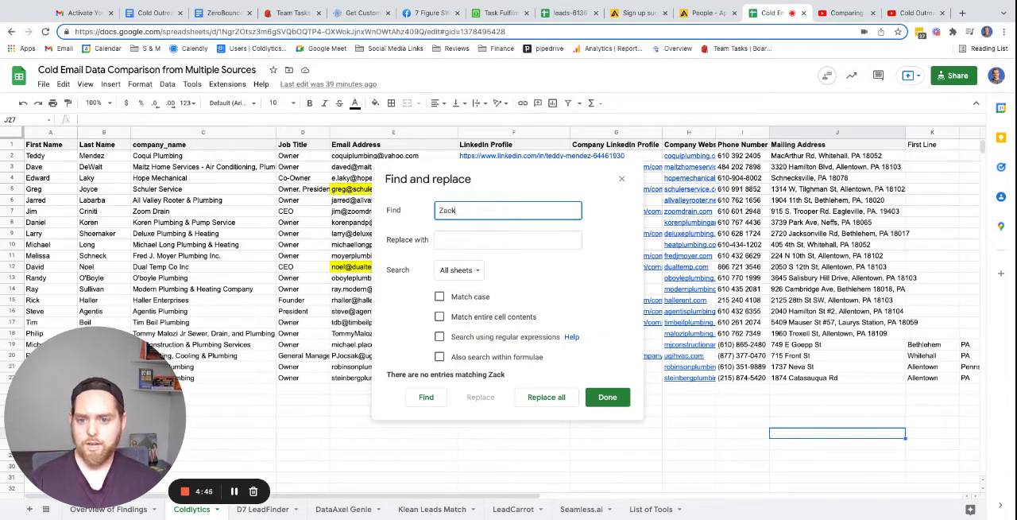
pyautogui.click(622, 178)
# Close the Apollo sign-up confirmation page and return to the people search results.
pyautogui.click(631, 13)
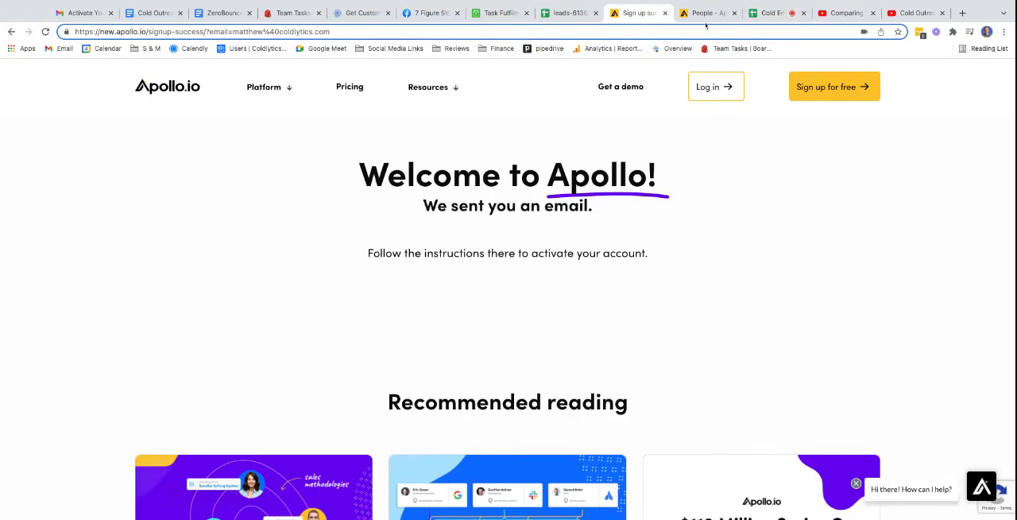
pyautogui.click(670, 13)
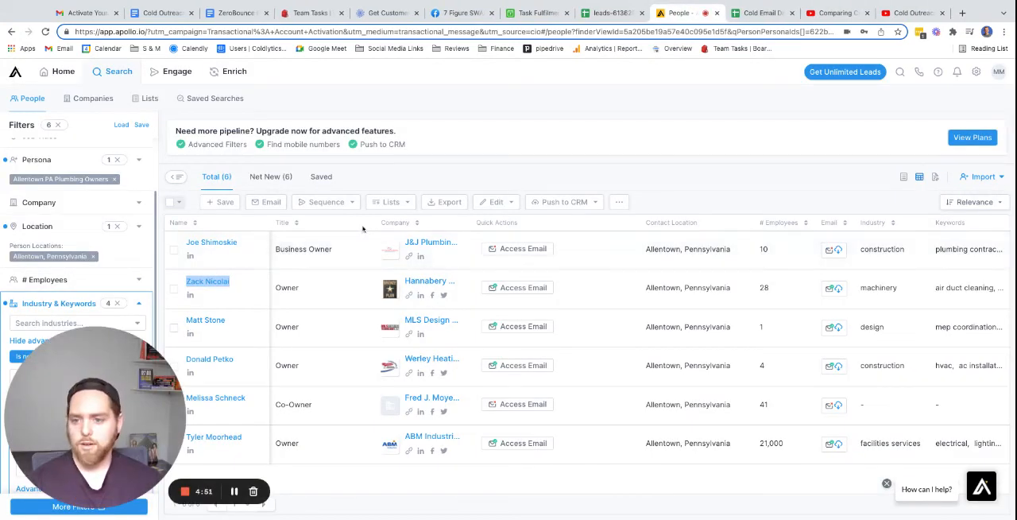